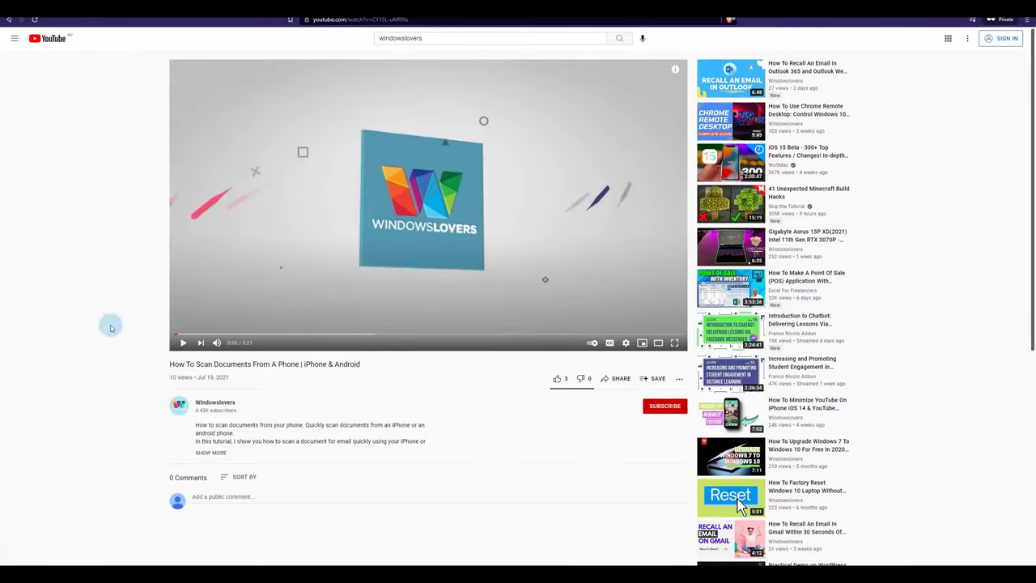
Turn on Loop from the player's right-click menu, then scrub to 4:39 to check it.
{"action": "left_click", "coordinate": [410, 254]}
{"action": "left_click", "coordinate": [411, 255]}
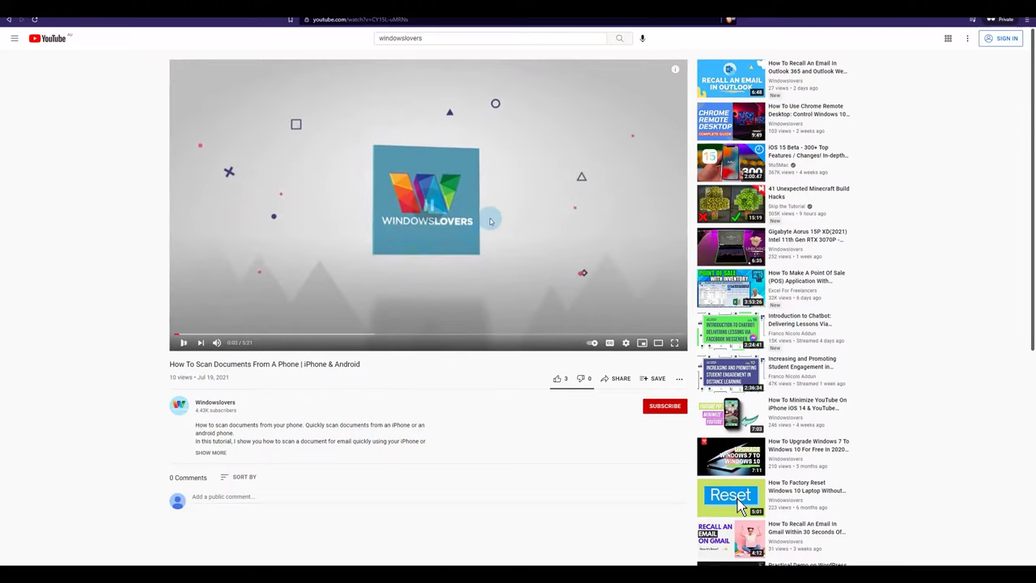
{"action": "right_click", "coordinate": [452, 207]}
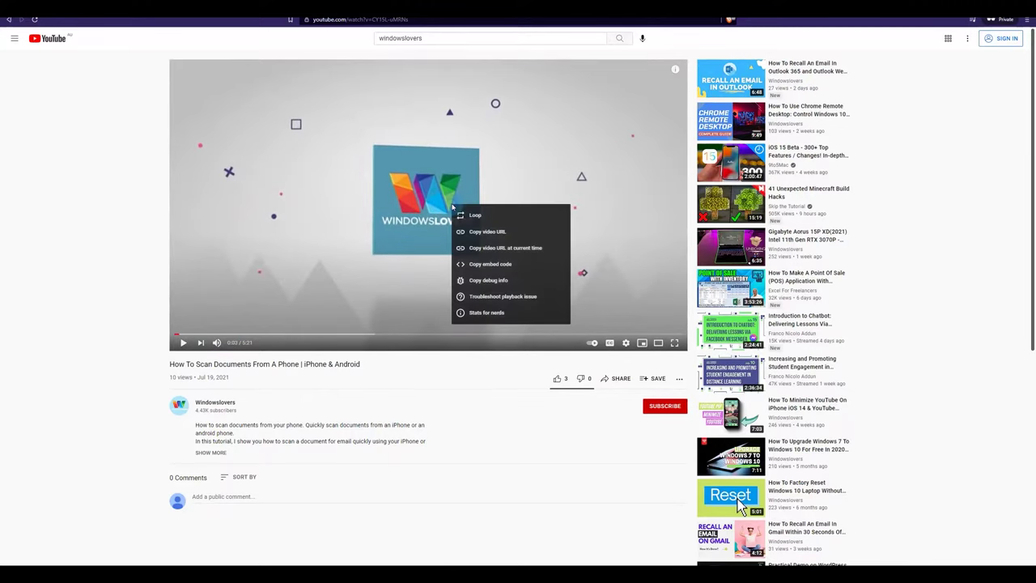
{"action": "left_click", "coordinate": [494, 217]}
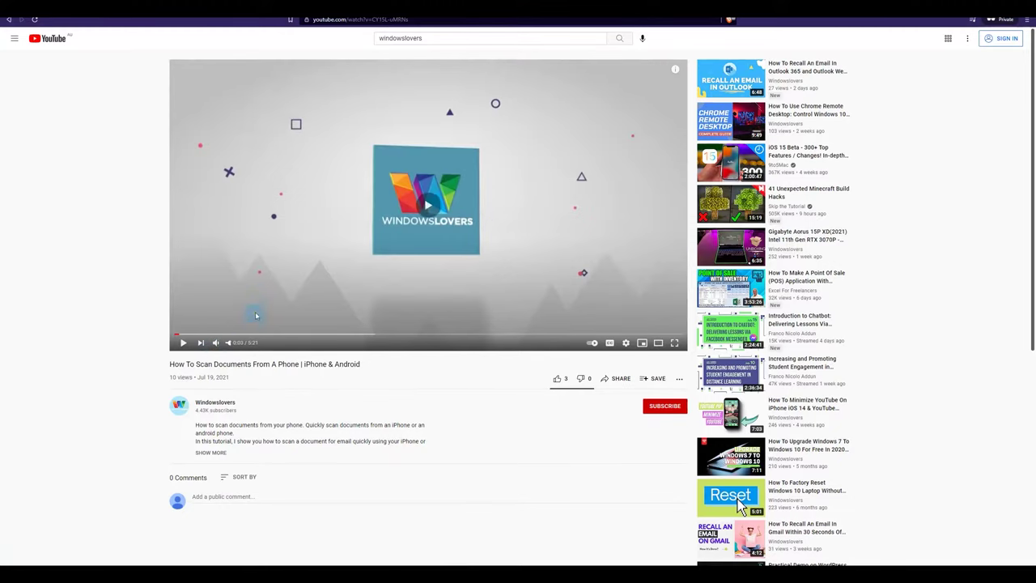
{"action": "left_click_drag", "start_coordinate": [267, 334], "coordinate": [675, 338]}
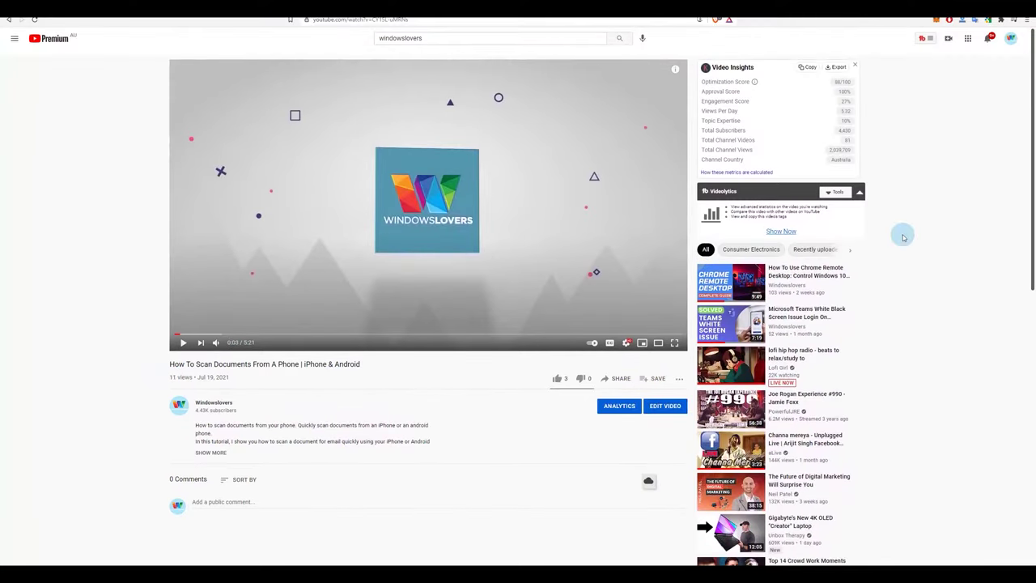
Start a new playlist from the video's Save menu with privacy kept as Private.
{"action": "left_click", "coordinate": [645, 380]}
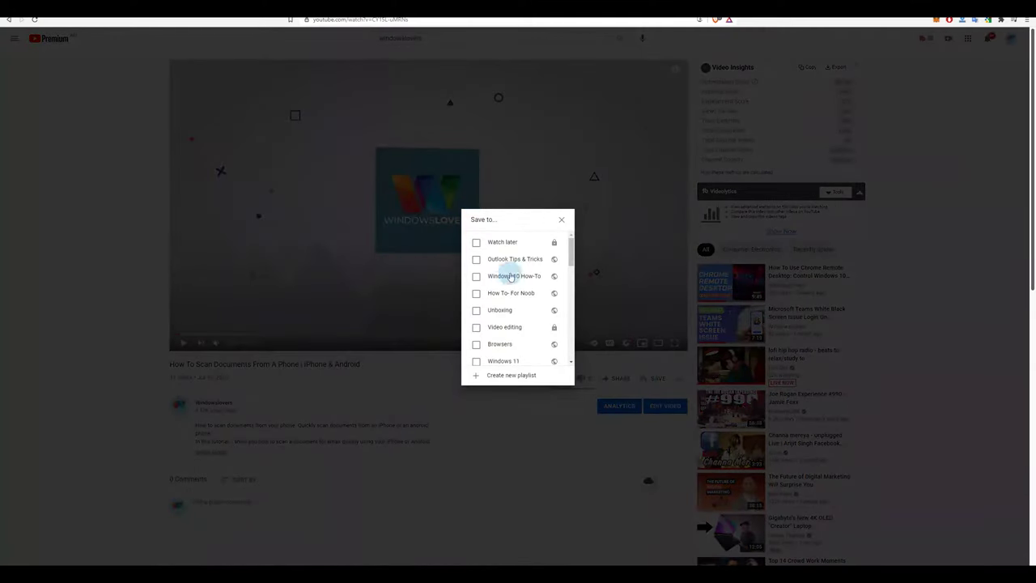
{"action": "mouse_move", "coordinate": [570, 247]}
{"action": "left_mouse_down"}
{"action": "mouse_move", "coordinate": [570, 365]}
{"action": "mouse_move", "coordinate": [566, 261]}
{"action": "left_mouse_up"}
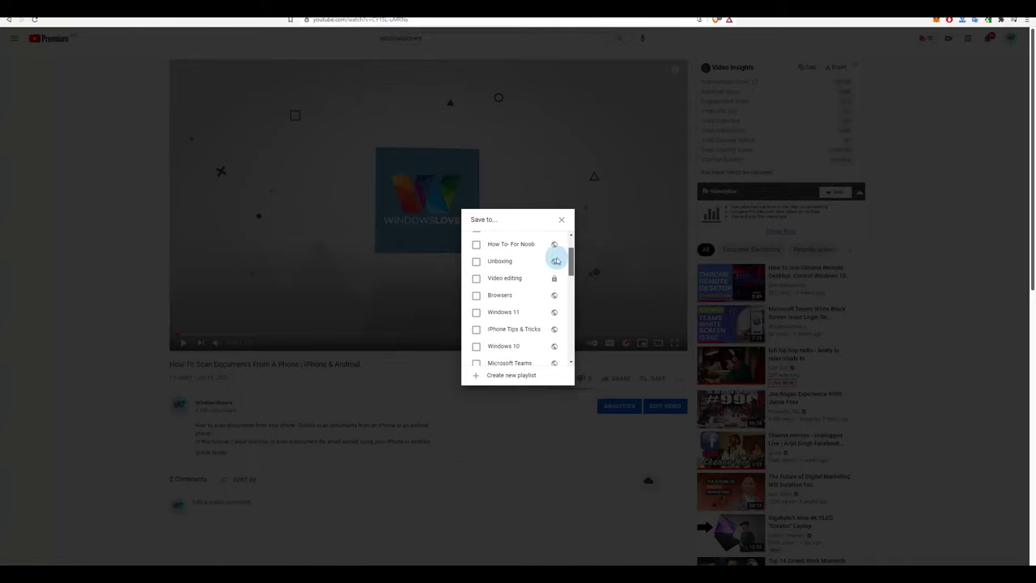
{"action": "left_click", "coordinate": [505, 373]}
{"action": "left_click", "coordinate": [496, 355]}
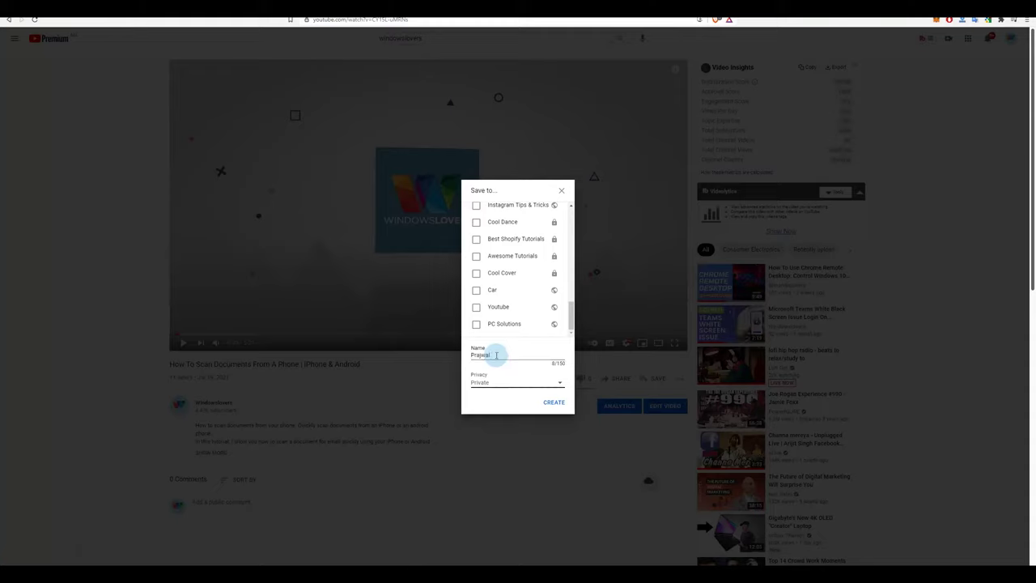
{"action": "left_click", "coordinate": [497, 378]}
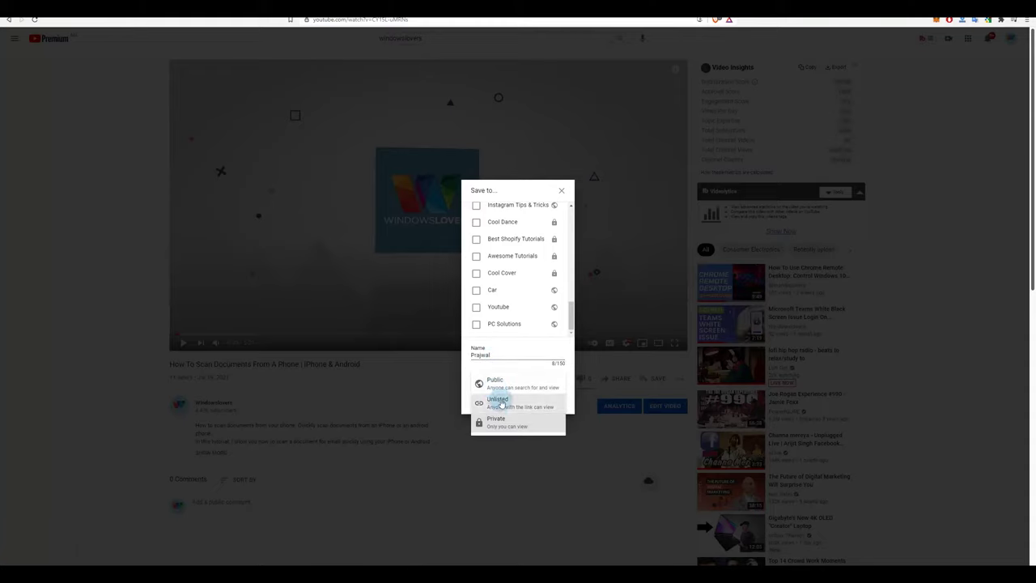
{"action": "left_click", "coordinate": [499, 422]}
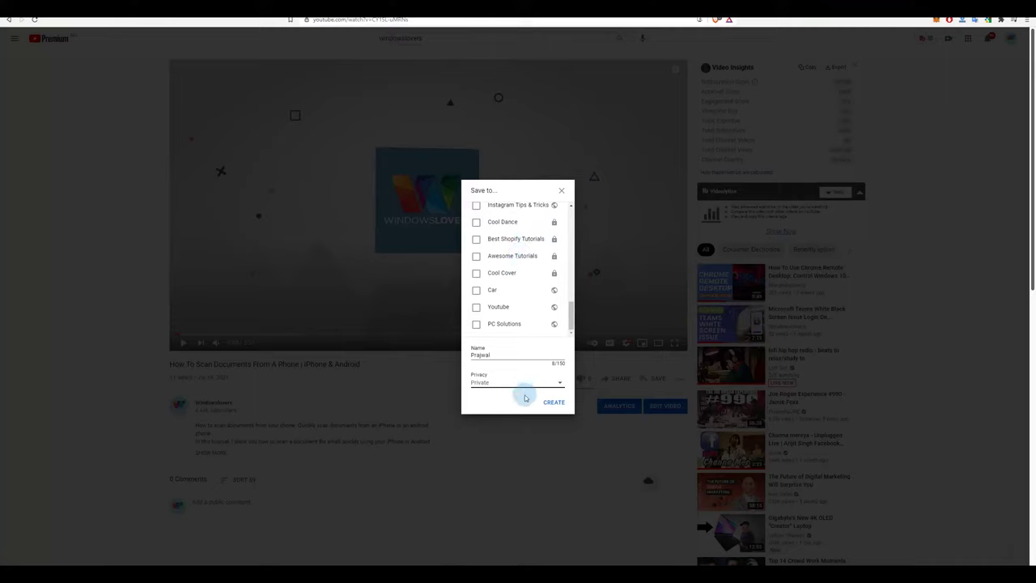
Name the playlist 'Songs', create it, and open the Chrome Remote Desktop video.
{"action": "left_click", "coordinate": [505, 354]}
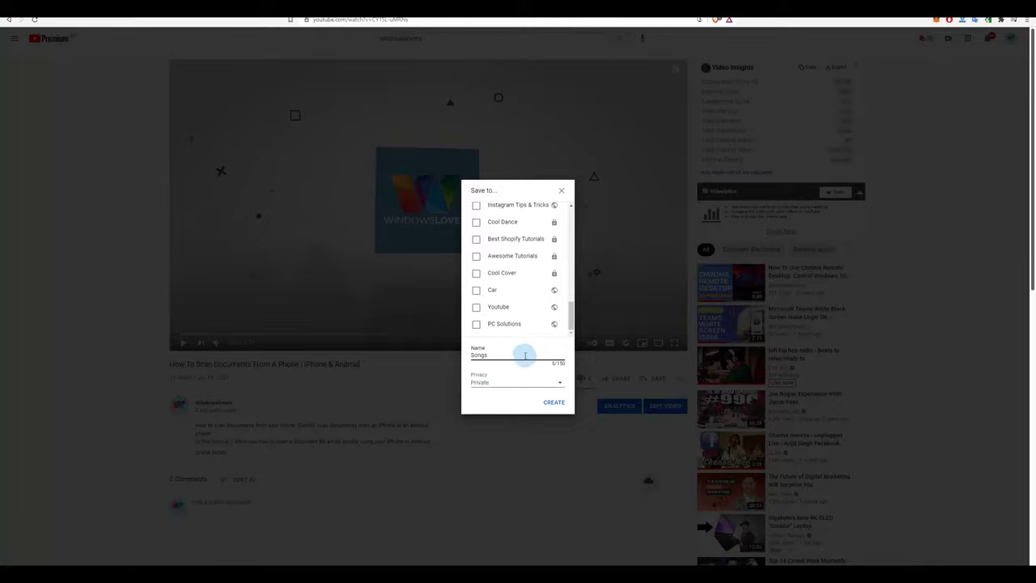
{"action": "left_click", "coordinate": [553, 402]}
{"action": "left_click", "coordinate": [553, 403]}
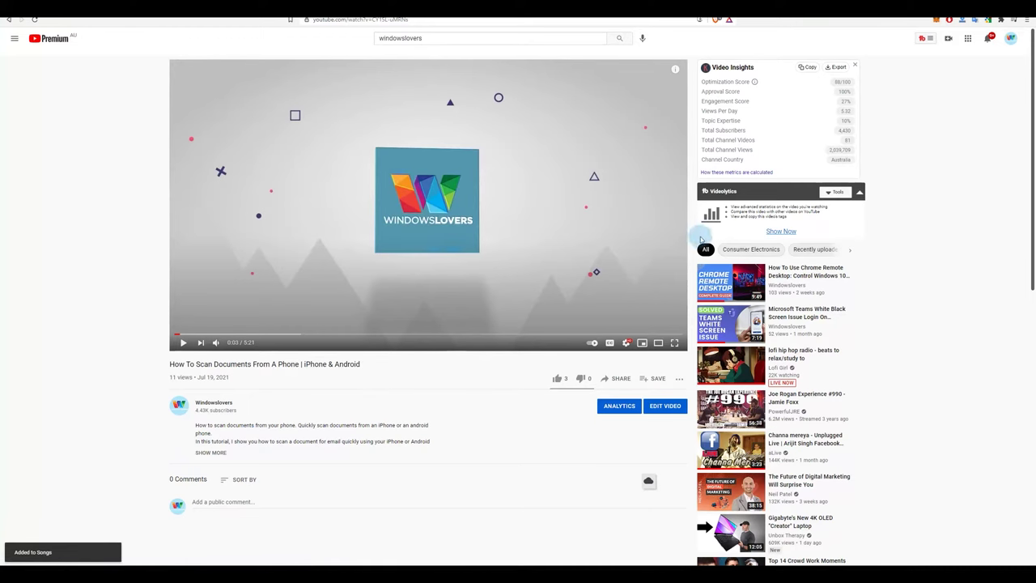
{"action": "left_click", "coordinate": [712, 282]}
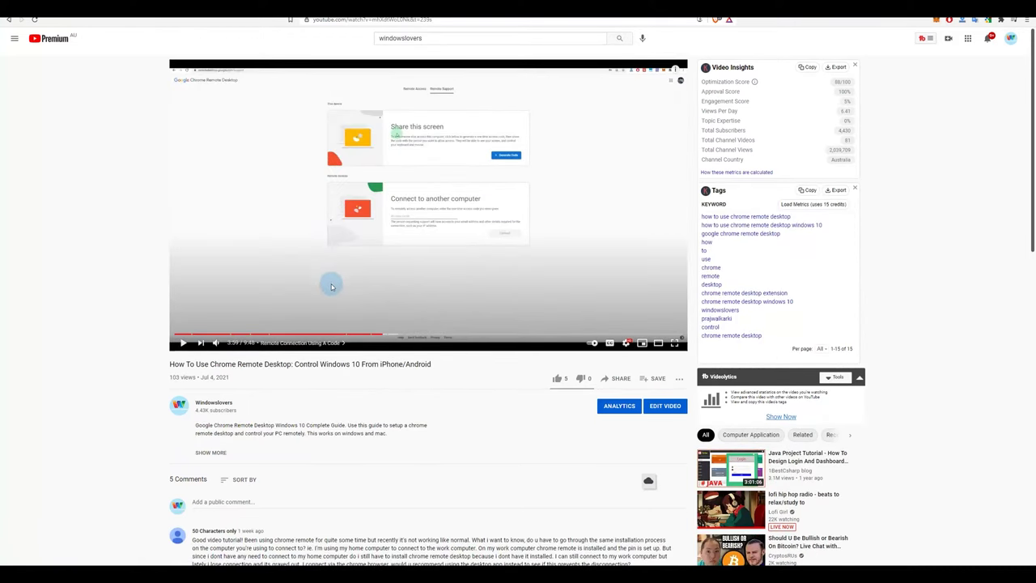
{"action": "left_click", "coordinate": [653, 378]}
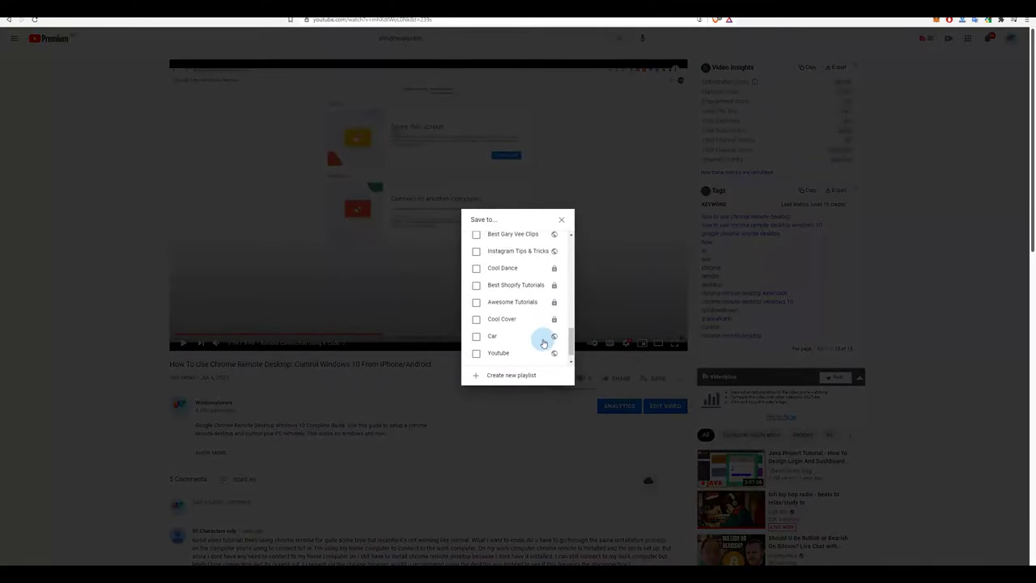
{"action": "left_click_drag", "start_coordinate": [568, 338], "coordinate": [572, 247]}
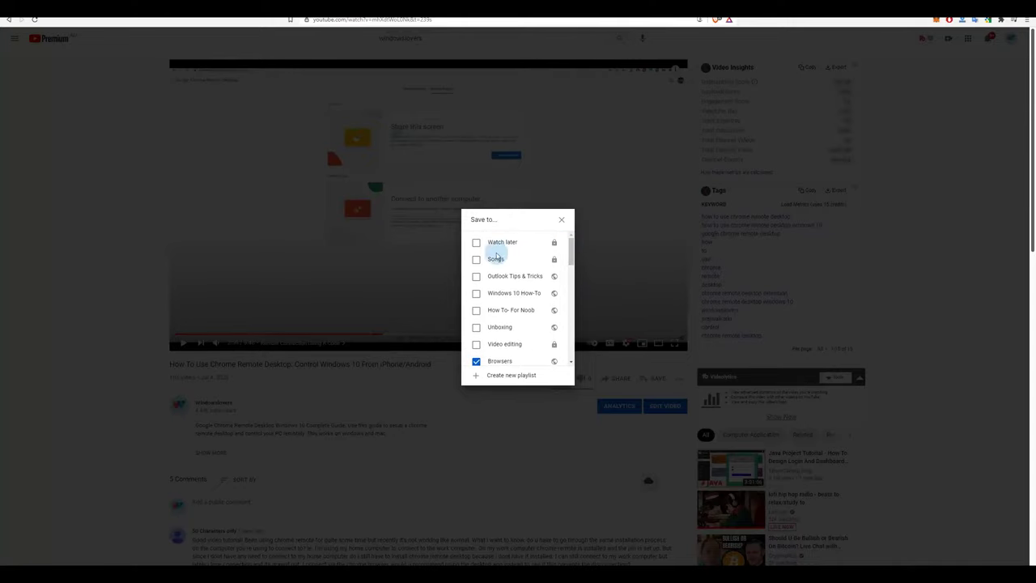
{"action": "left_click", "coordinate": [561, 219]}
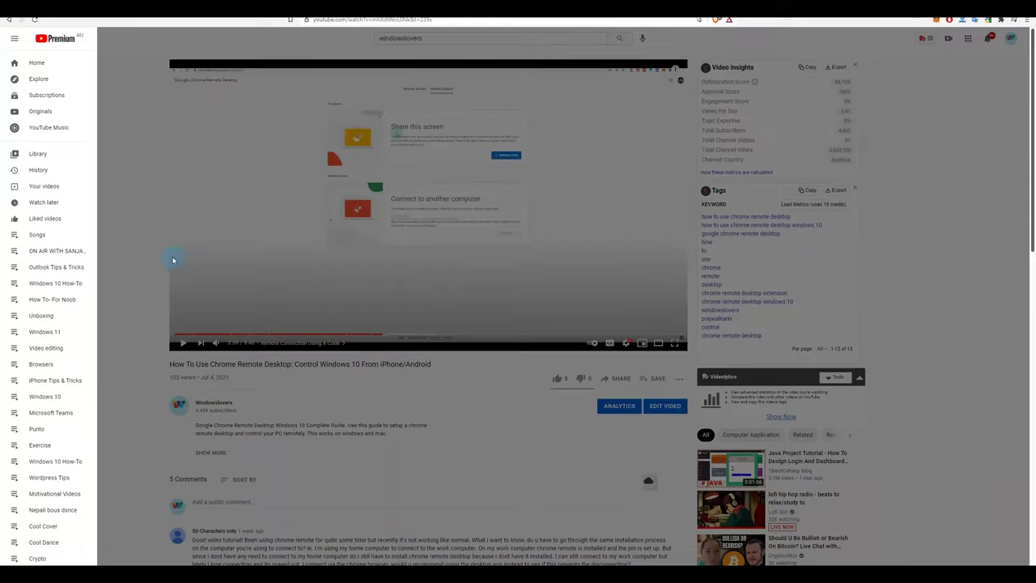
Open the Songs playlist from the guide menu, pause it, and turn on Loop playlist.
{"action": "left_click", "coordinate": [173, 259]}
{"action": "mouse_move", "coordinate": [24, 256]}
{"action": "left_click", "coordinate": [229, 261]}
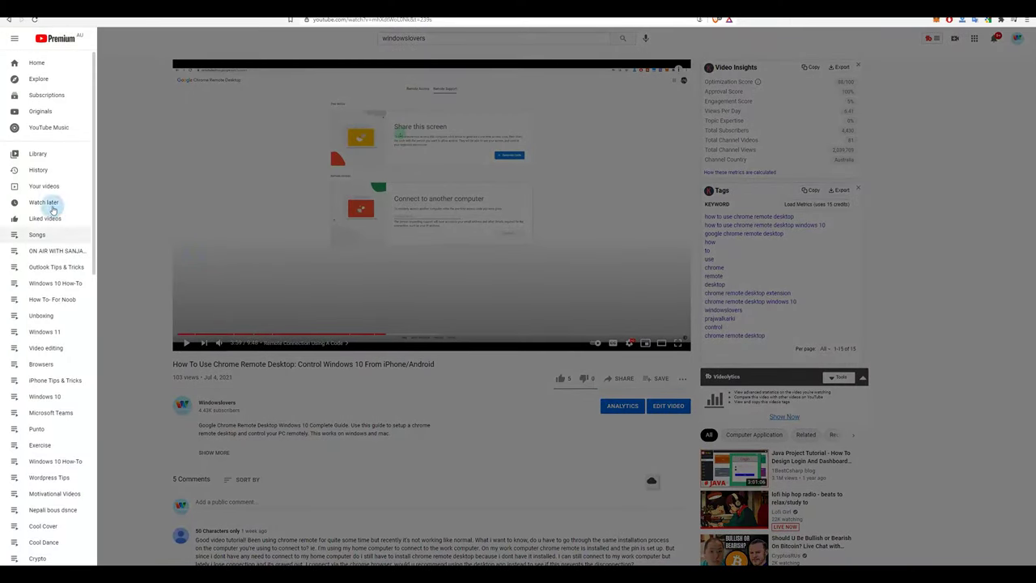
{"action": "scroll", "coordinate": [58, 202], "scroll_direction": "down", "scroll_amount": 1}
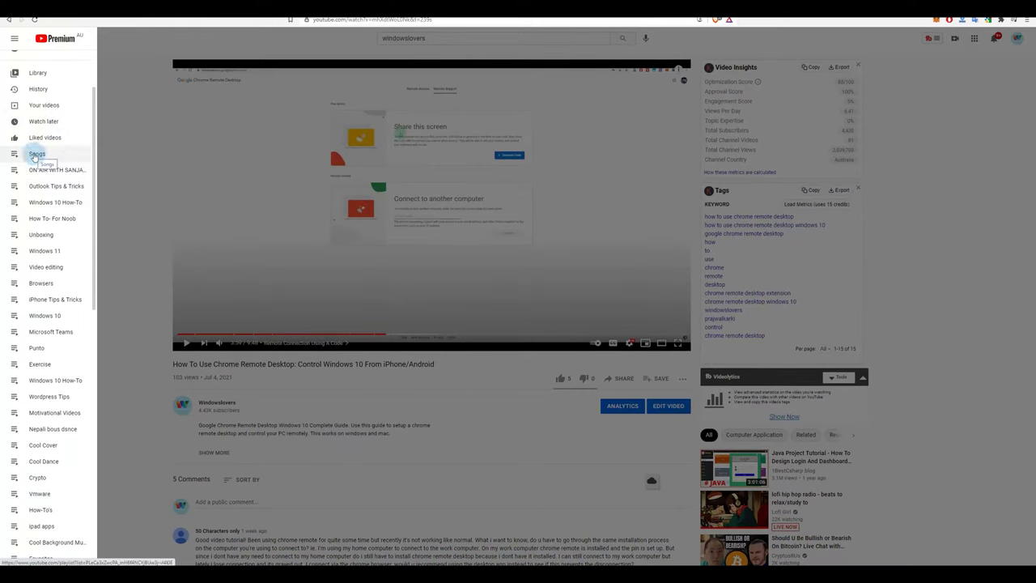
{"action": "scroll", "coordinate": [64, 256], "scroll_direction": "up", "scroll_amount": 1}
{"action": "left_click", "coordinate": [36, 241]}
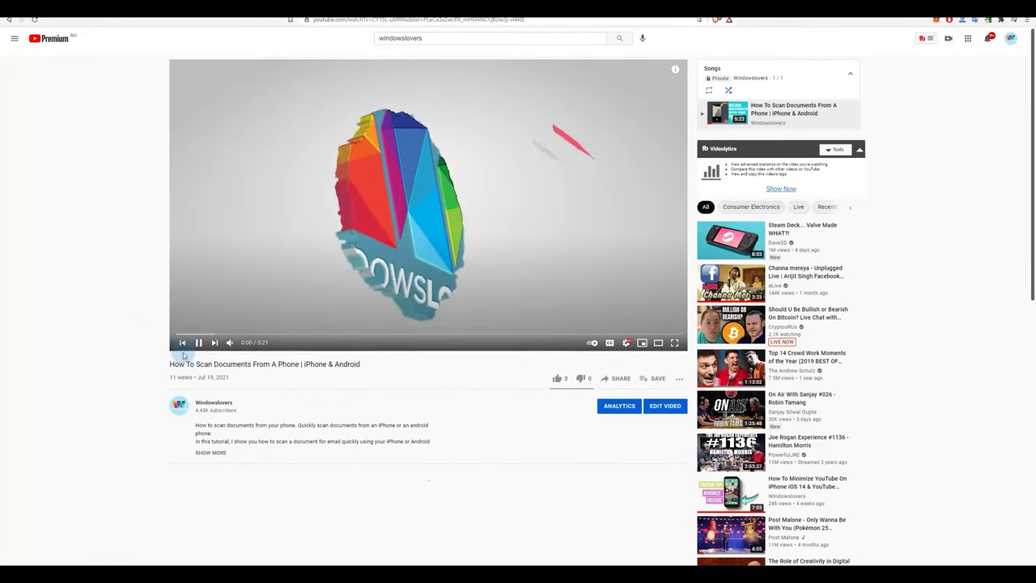
{"action": "left_click", "coordinate": [348, 267]}
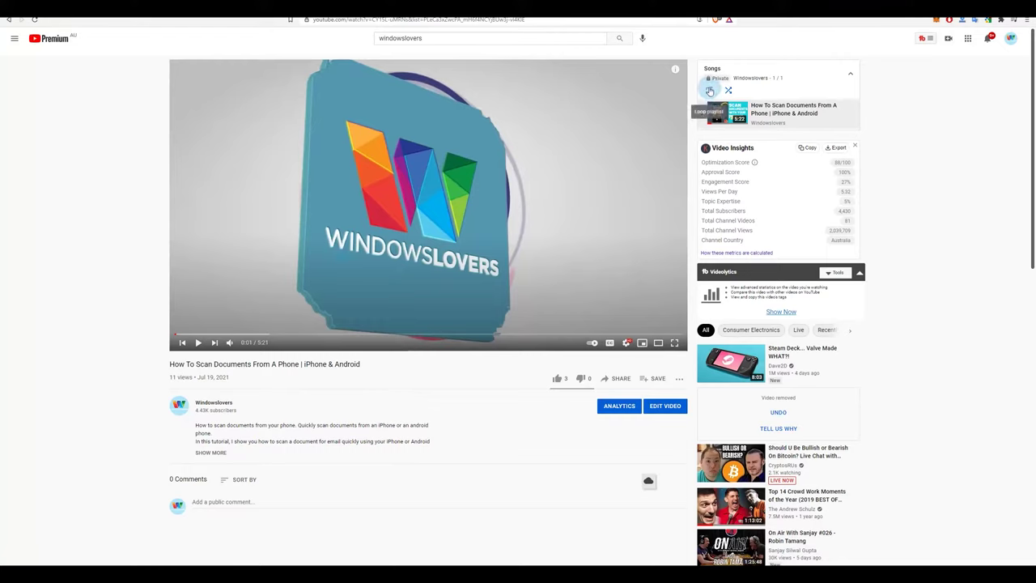
{"action": "left_click", "coordinate": [710, 91]}
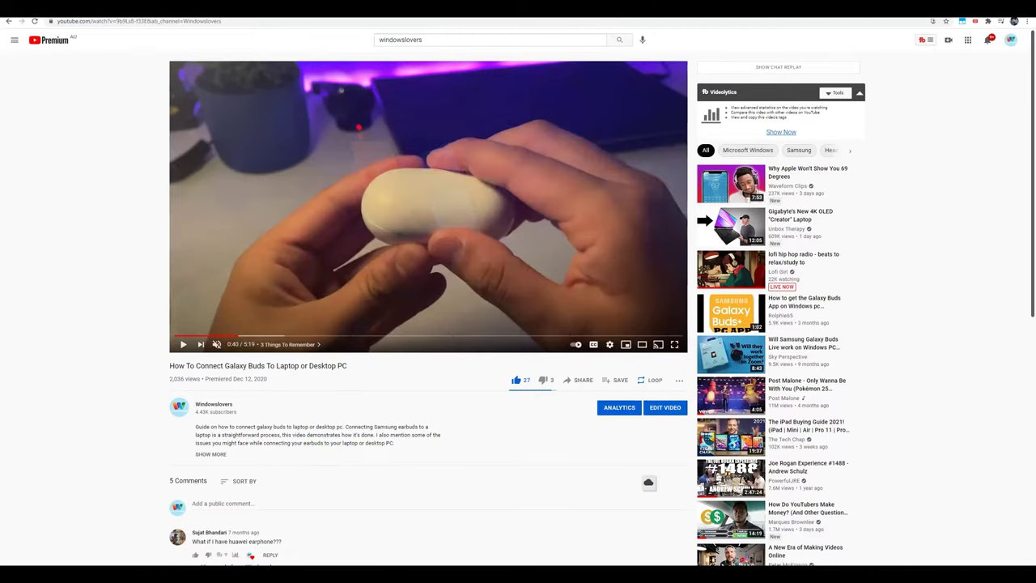
Search Google for 'looper youtube' in a new tab.
{"action": "key", "text": "ctrl+t"}
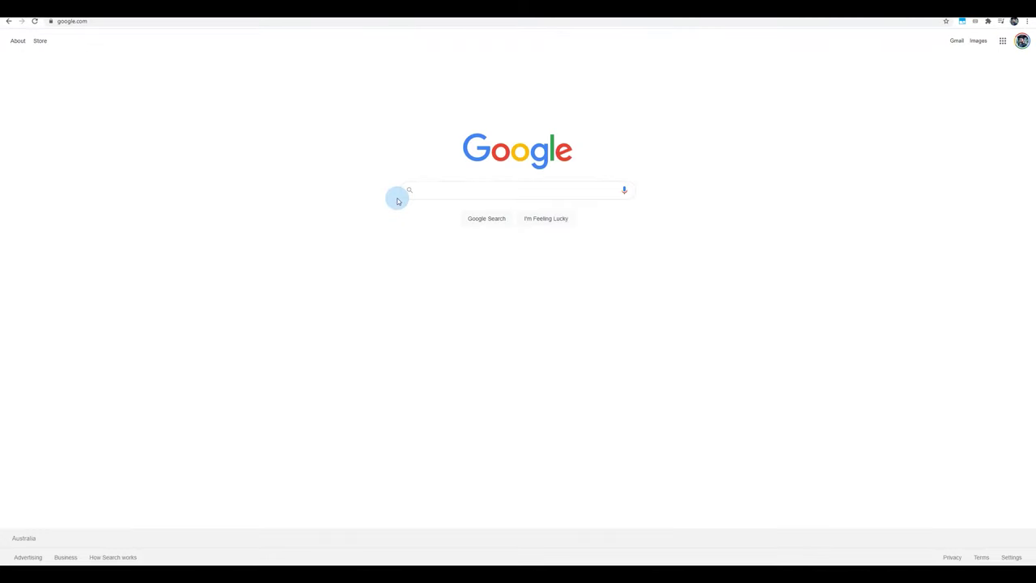
{"action": "type", "text": "looper"}
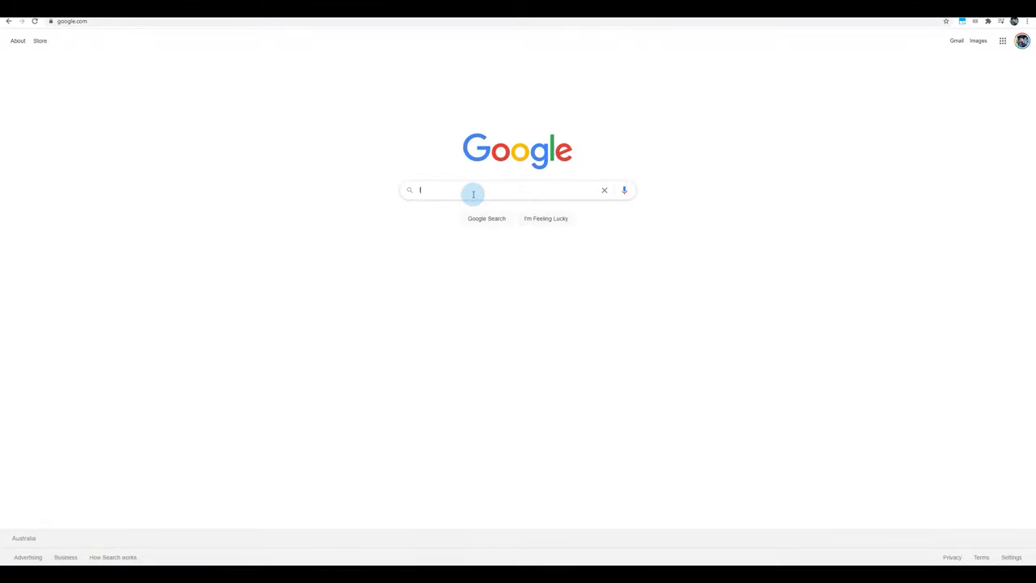
{"action": "key", "text": "Down"}
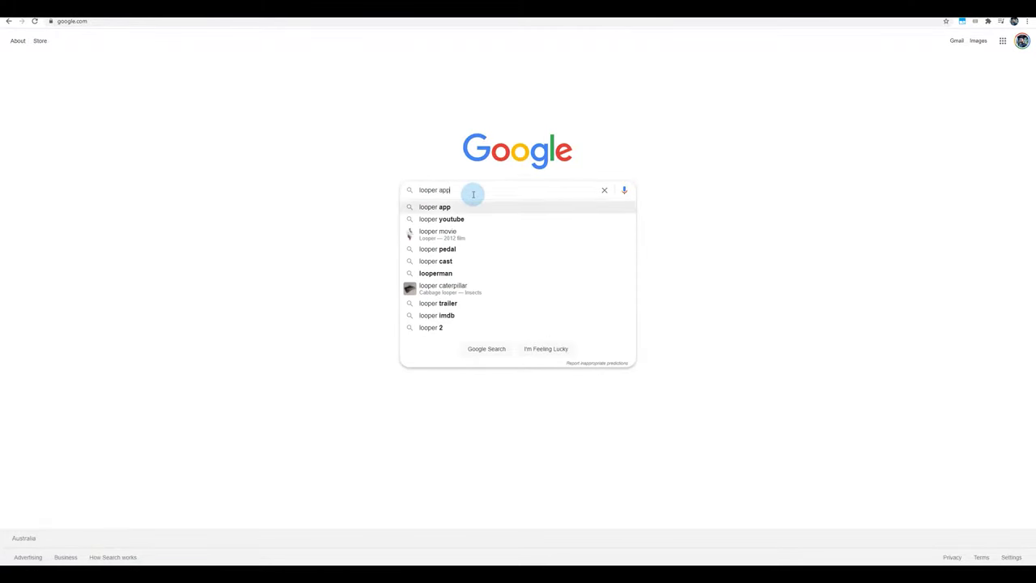
{"action": "key", "text": "Down"}
{"action": "key", "text": "Return"}
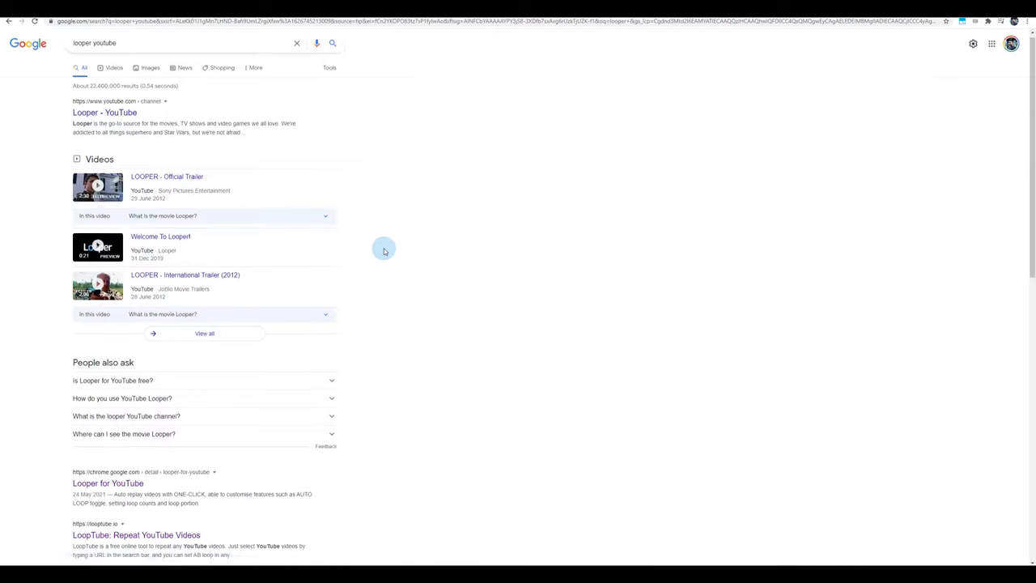
Open the Looper for YouTube Chrome Web Store page, then return to the Galaxy Buds video.
{"action": "scroll", "coordinate": [384, 248], "scroll_direction": "down", "scroll_amount": 2}
{"action": "scroll", "coordinate": [192, 303], "scroll_direction": "down", "scroll_amount": 2}
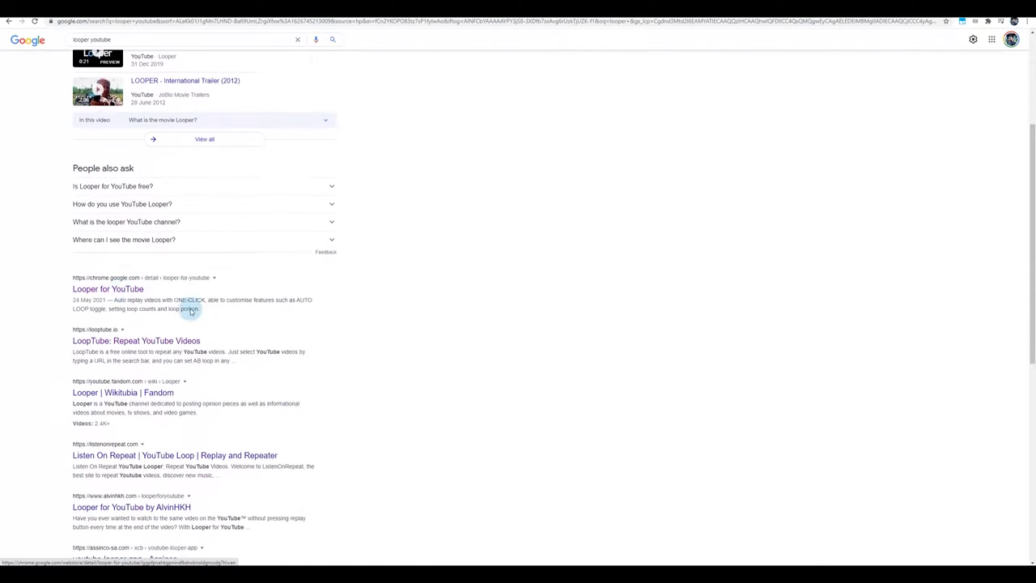
{"action": "left_click", "coordinate": [118, 205]}
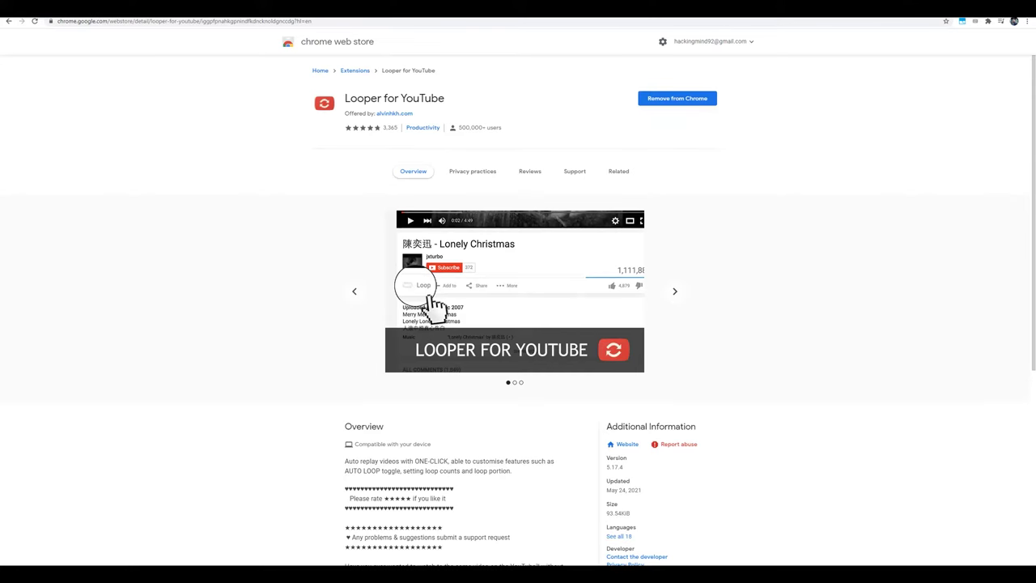
{"action": "left_click", "coordinate": [9, 21]}
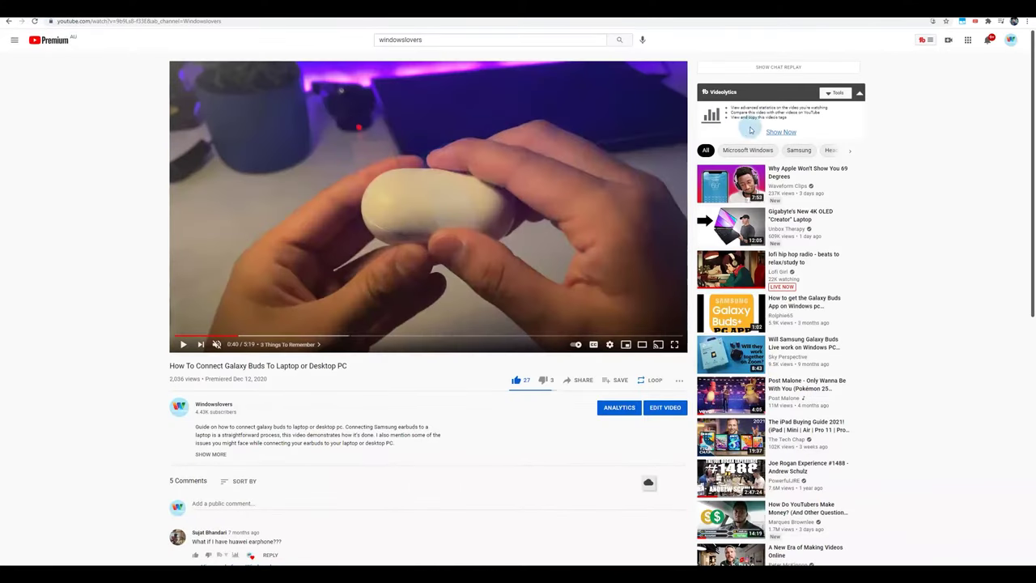
Check the Looper extension menu, then turn on LOOP beneath the Galaxy Buds video.
{"action": "left_click", "coordinate": [981, 23]}
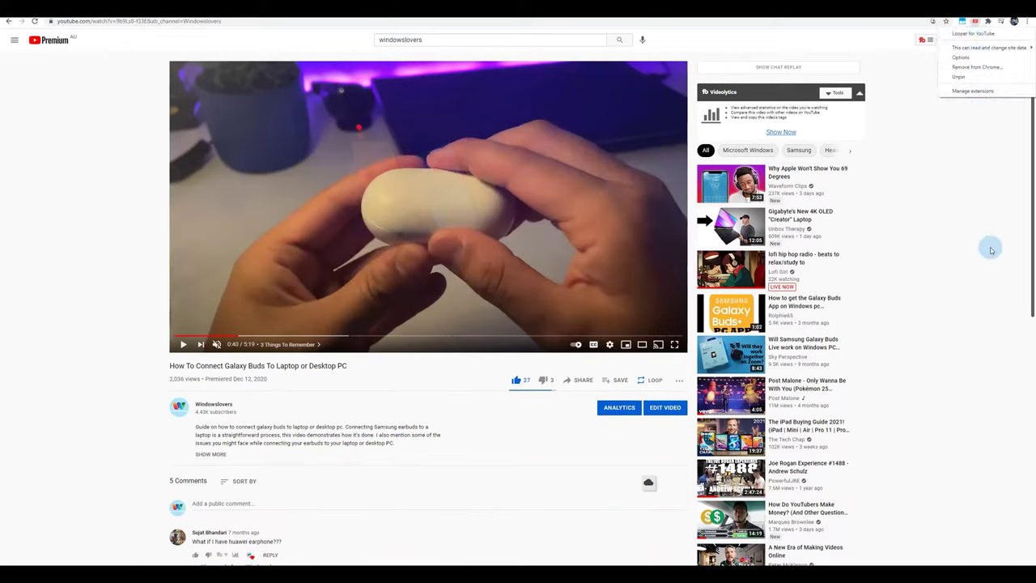
{"action": "left_click", "coordinate": [378, 200]}
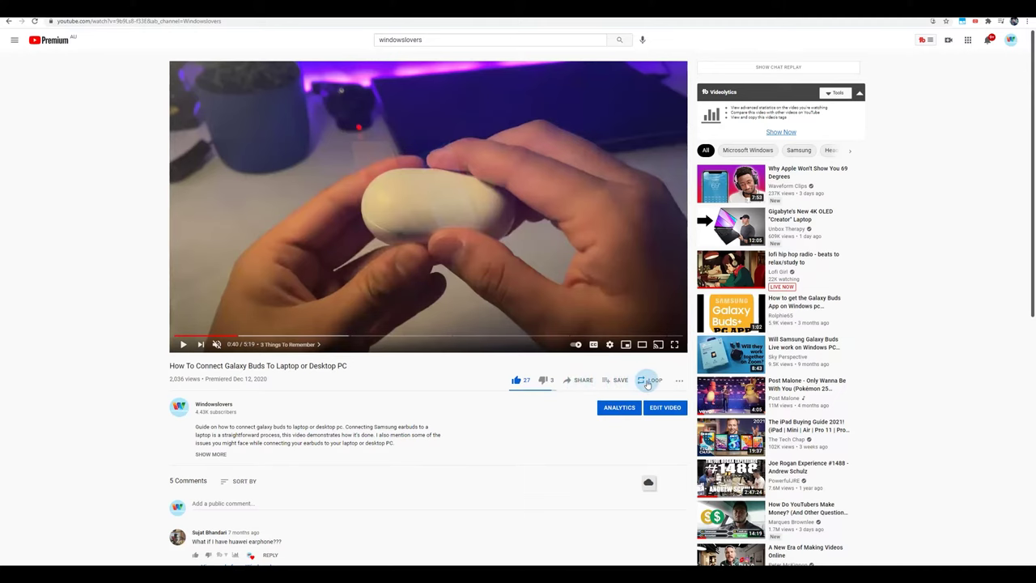
{"action": "left_click", "coordinate": [648, 380]}
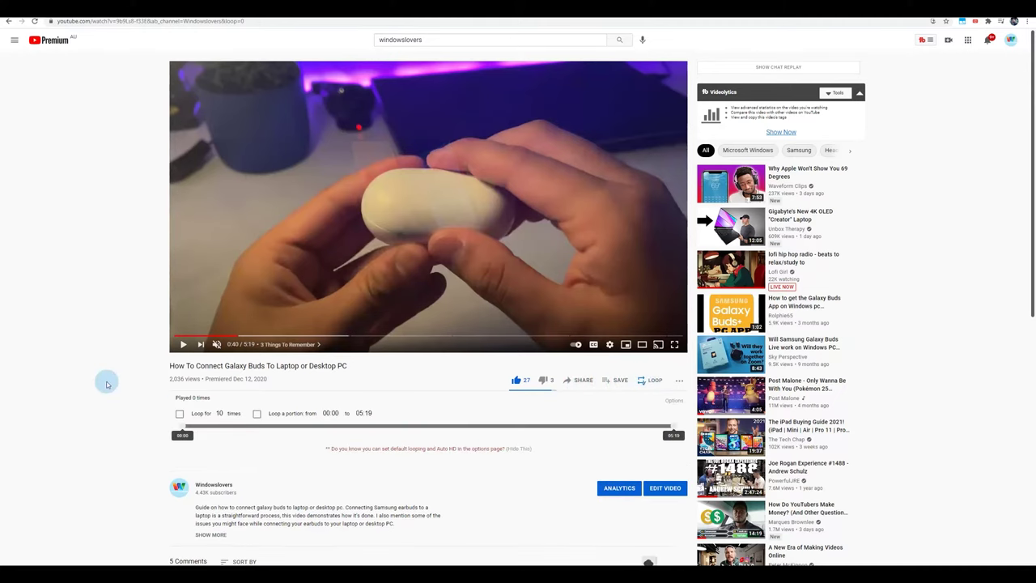
{"action": "scroll", "coordinate": [79, 384], "scroll_direction": "down", "scroll_amount": 2}
{"action": "scroll", "coordinate": [77, 383], "scroll_direction": "up", "scroll_amount": 1}
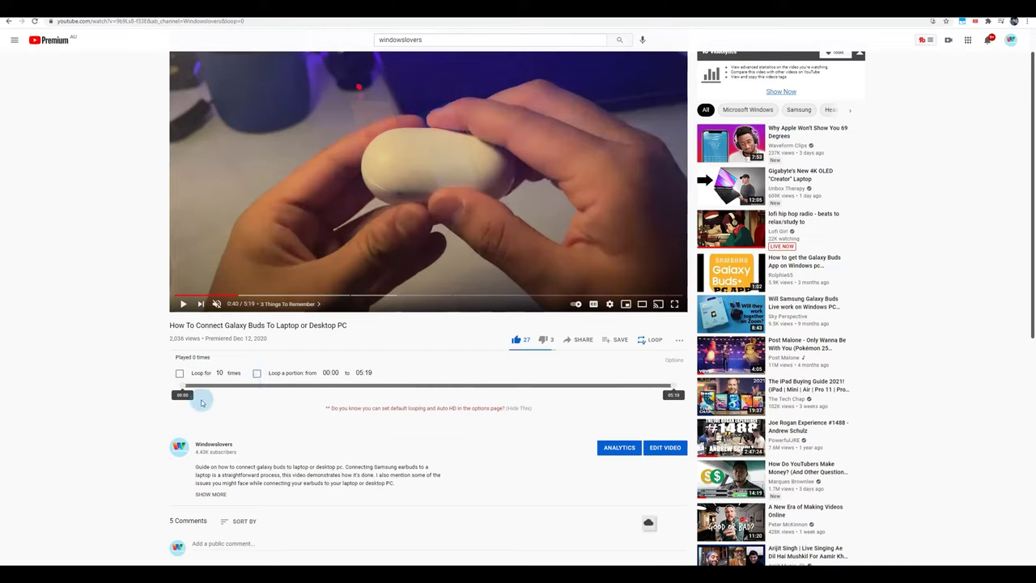
Drag the loop-portion start to 02:46 and back to 00:10, selecting the loop count of 10.
{"action": "left_click_drag", "start_coordinate": [181, 386], "coordinate": [593, 390]}
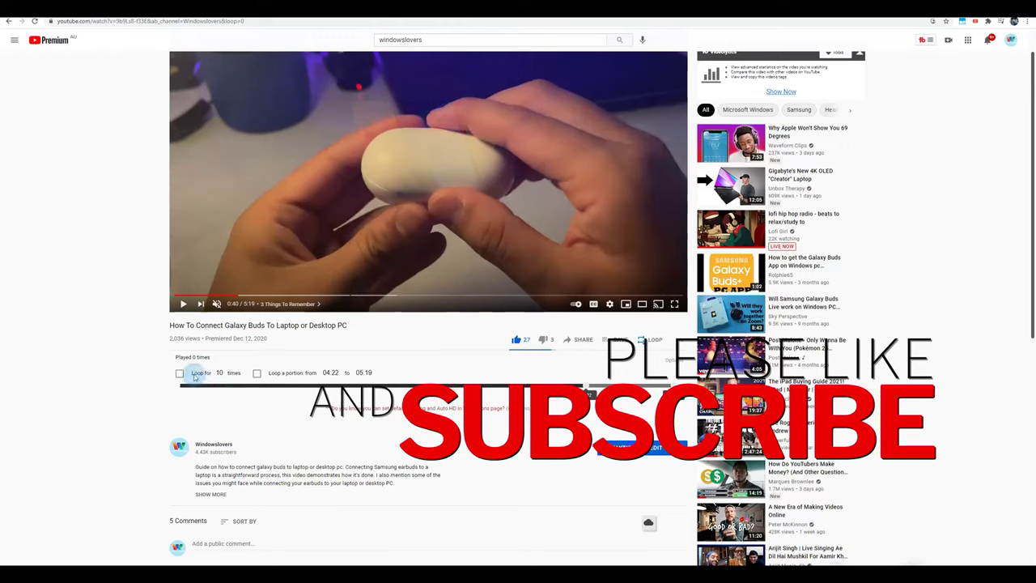
{"action": "double_click", "coordinate": [218, 373]}
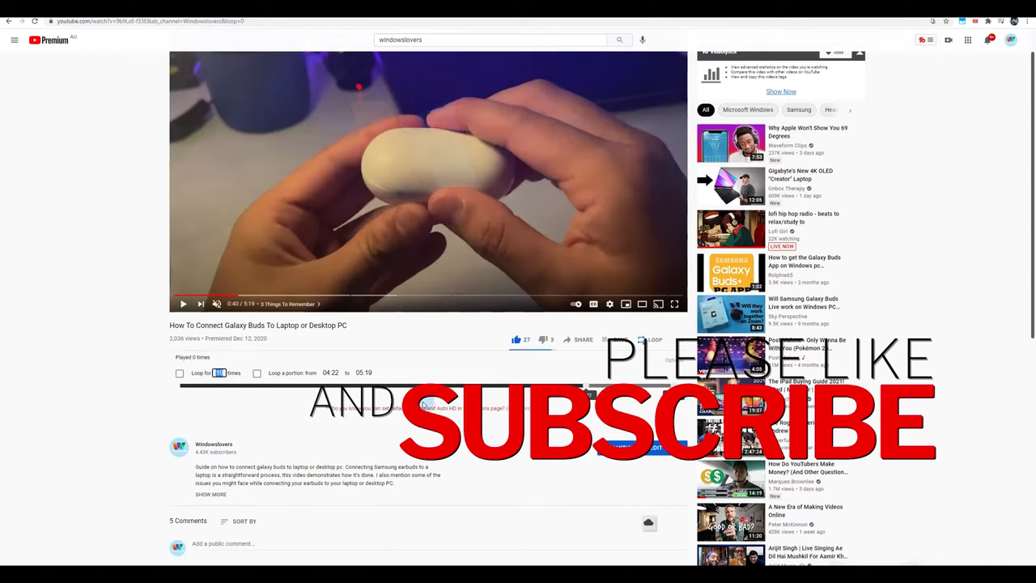
{"action": "left_click_drag", "start_coordinate": [576, 386], "coordinate": [171, 384]}
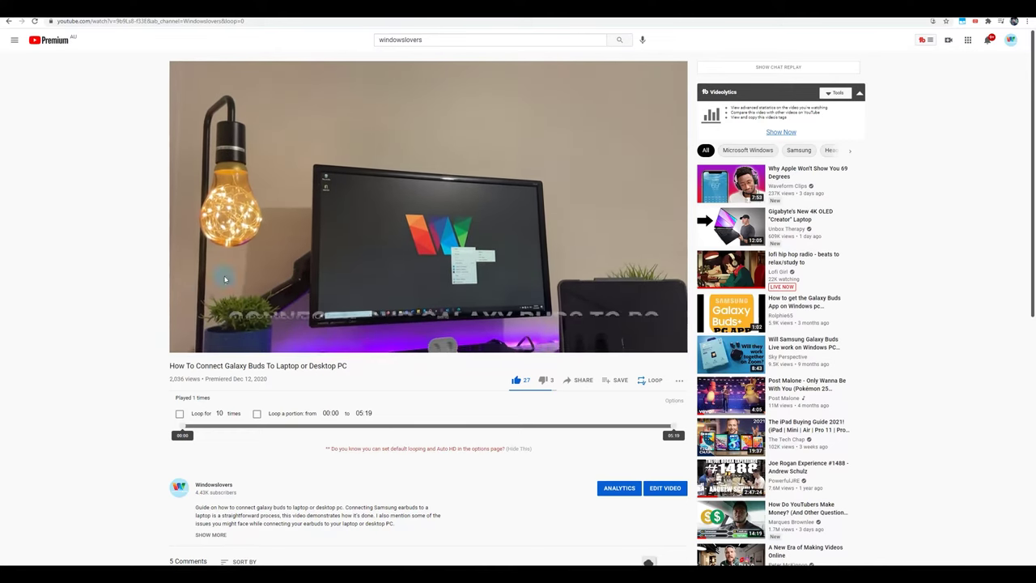
{"action": "left_click", "coordinate": [647, 380]}
{"action": "left_click", "coordinate": [647, 379]}
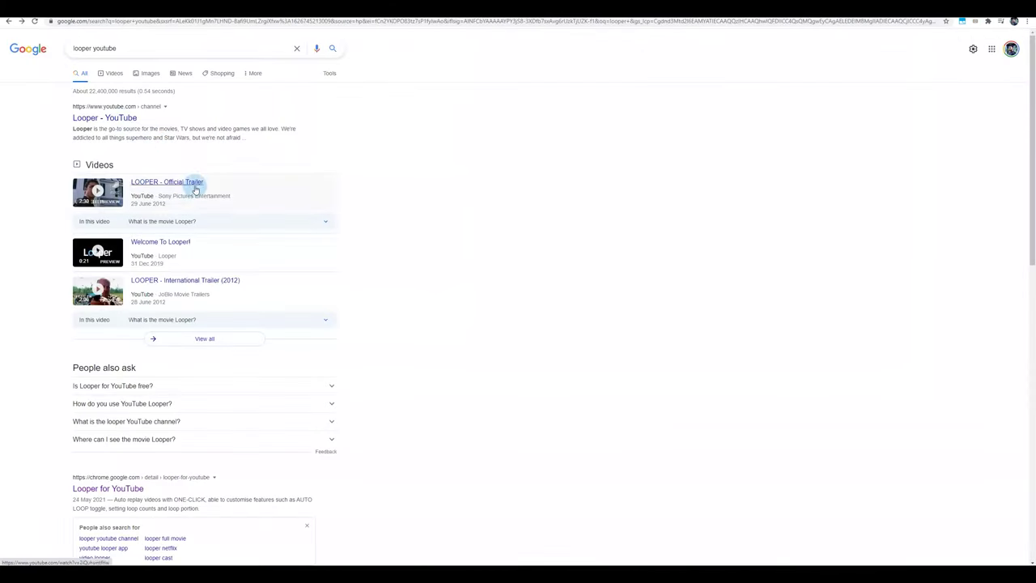
Visit the LoopTube site from the results, go back, and select the address bar to return.
{"action": "scroll", "coordinate": [227, 348], "scroll_direction": "down", "scroll_amount": 2}
{"action": "scroll", "coordinate": [228, 352], "scroll_direction": "down", "scroll_amount": 2}
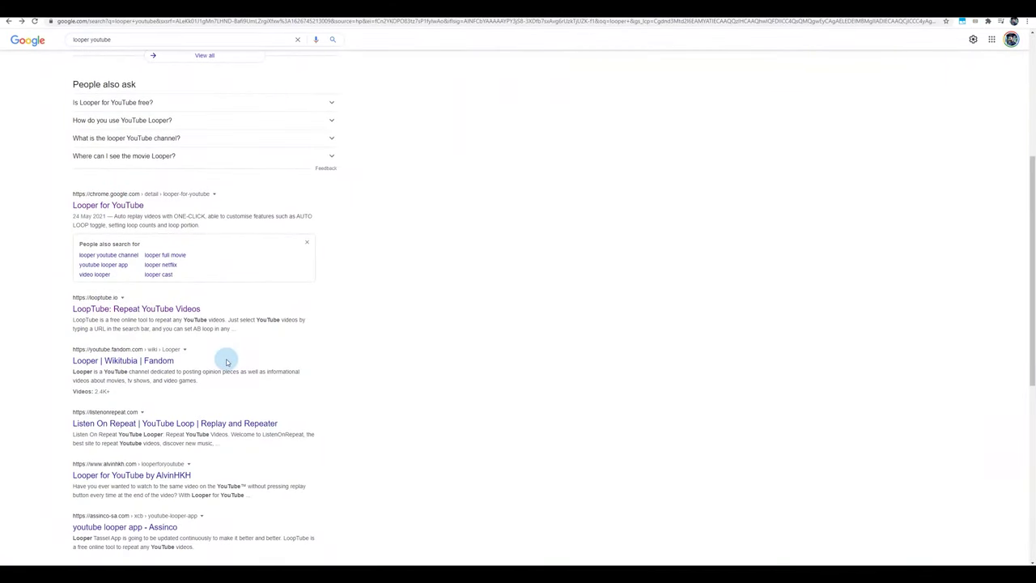
{"action": "left_click", "coordinate": [131, 315]}
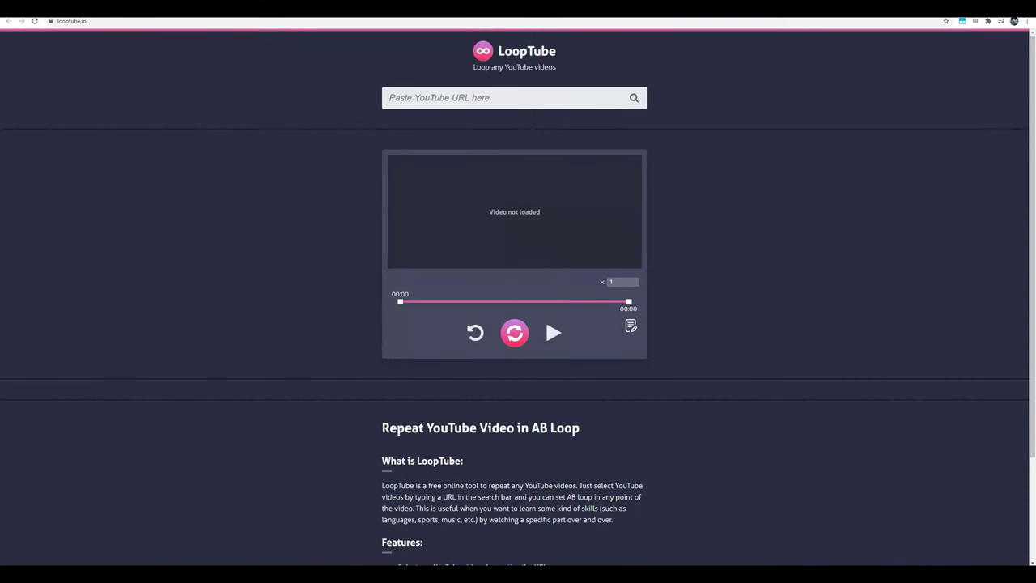
{"action": "key", "text": "alt+Left"}
{"action": "scroll", "coordinate": [181, 414], "scroll_direction": "down", "scroll_amount": 1}
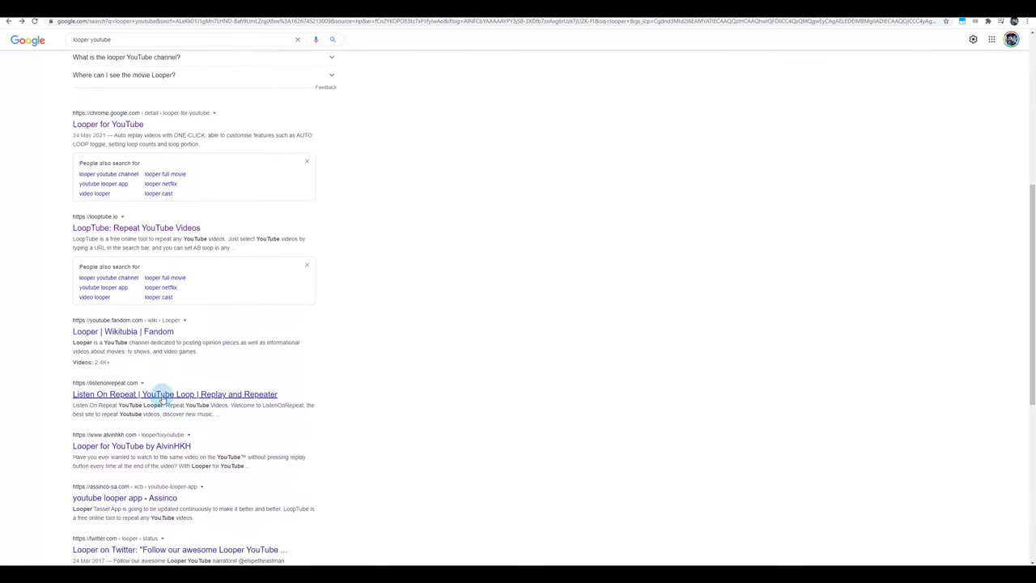
{"action": "left_click", "coordinate": [328, 21]}
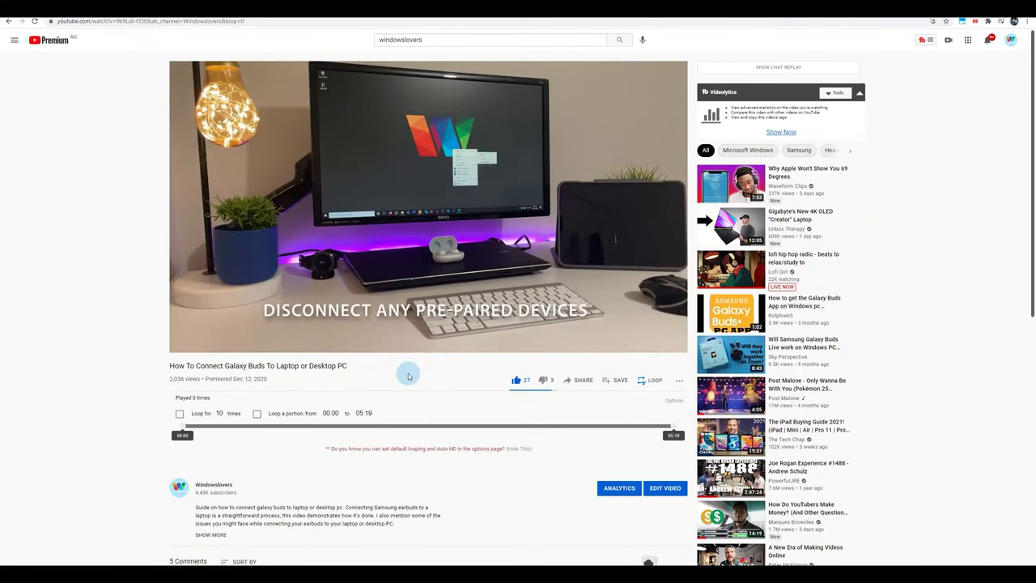
{"action": "scroll", "coordinate": [127, 257], "scroll_direction": "down", "scroll_amount": 5}
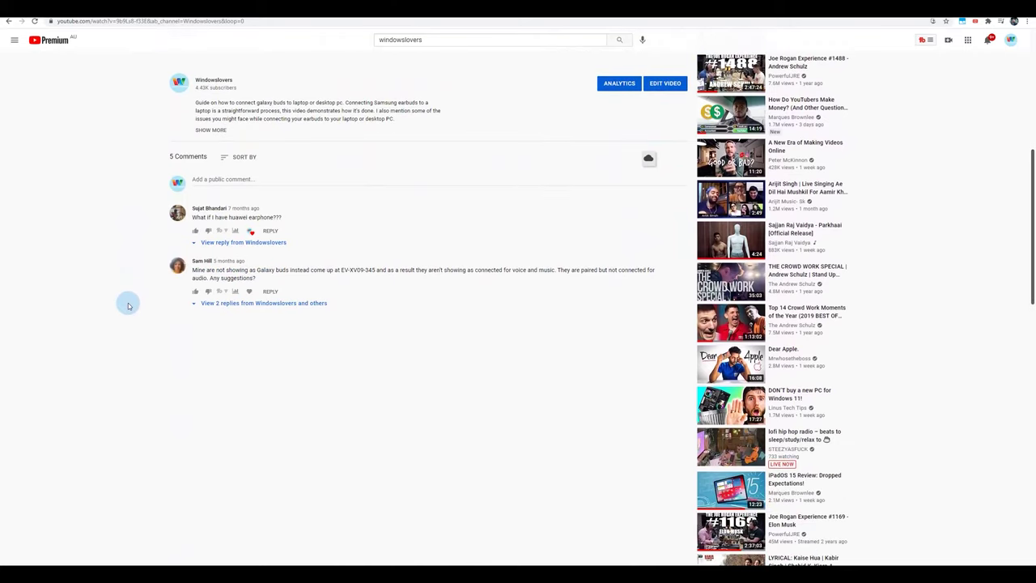
{"action": "scroll", "coordinate": [128, 305], "scroll_direction": "up", "scroll_amount": 5}
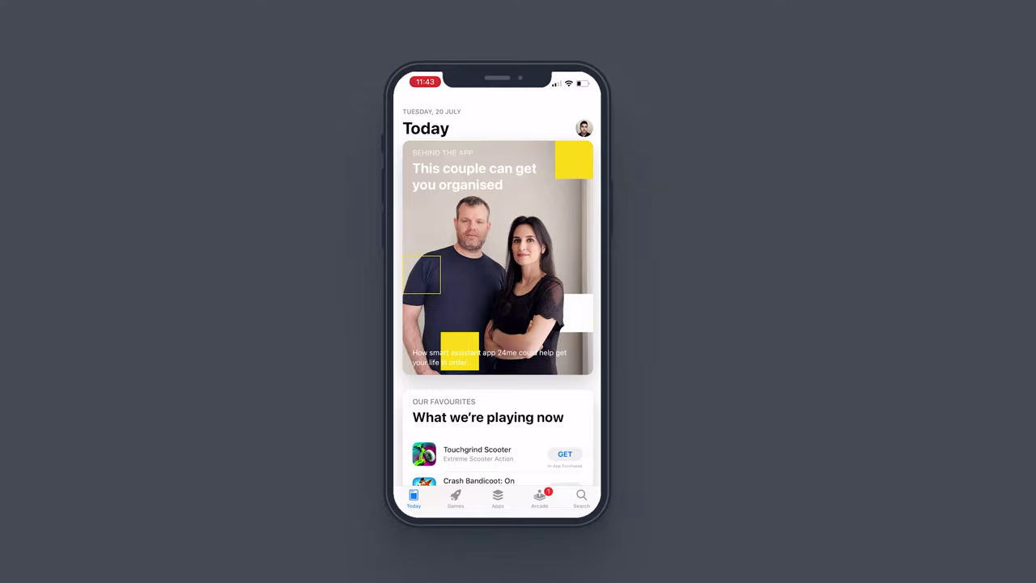
Search the App Store for 'youtube', pick the 'youtube music' suggestion, and browse the results.
{"action": "left_click", "coordinate": [581, 498]}
{"action": "left_click", "coordinate": [485, 150]}
{"action": "type", "text": "youtube"}
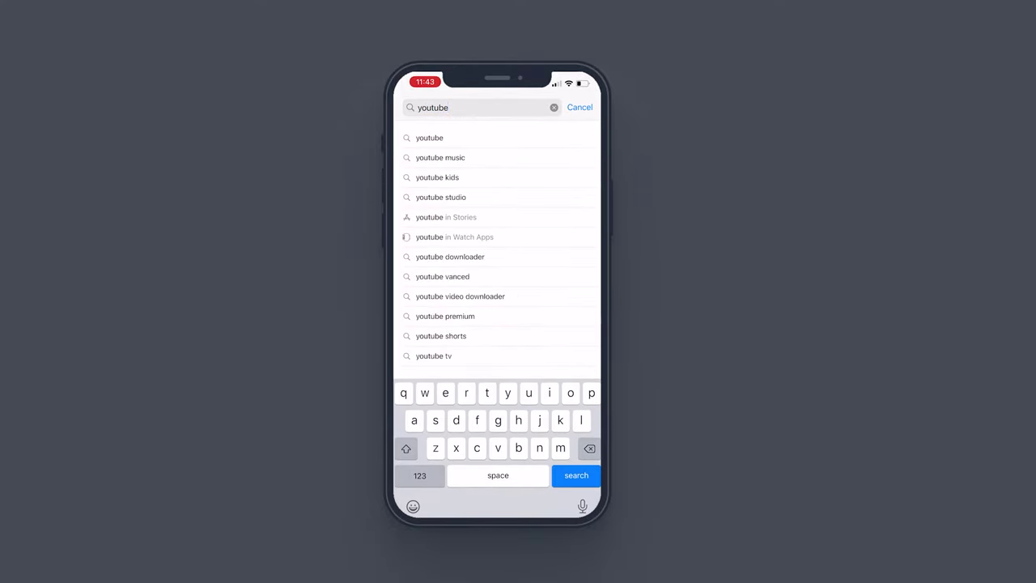
{"action": "left_click", "coordinate": [440, 157]}
{"action": "scroll", "coordinate": [496, 307], "scroll_direction": "down", "scroll_amount": 5}
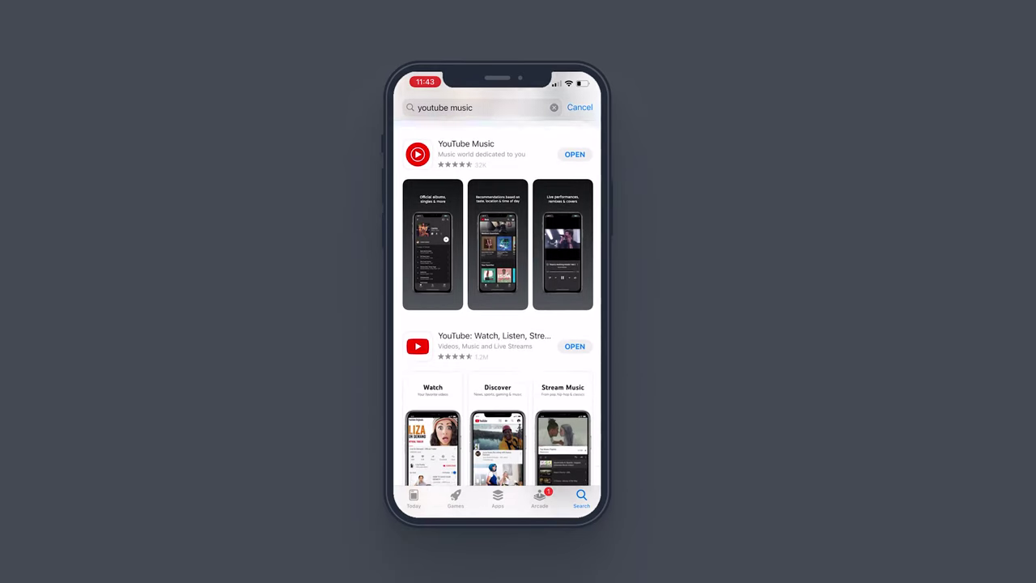
{"action": "scroll", "coordinate": [497, 308], "scroll_direction": "up", "scroll_amount": 2}
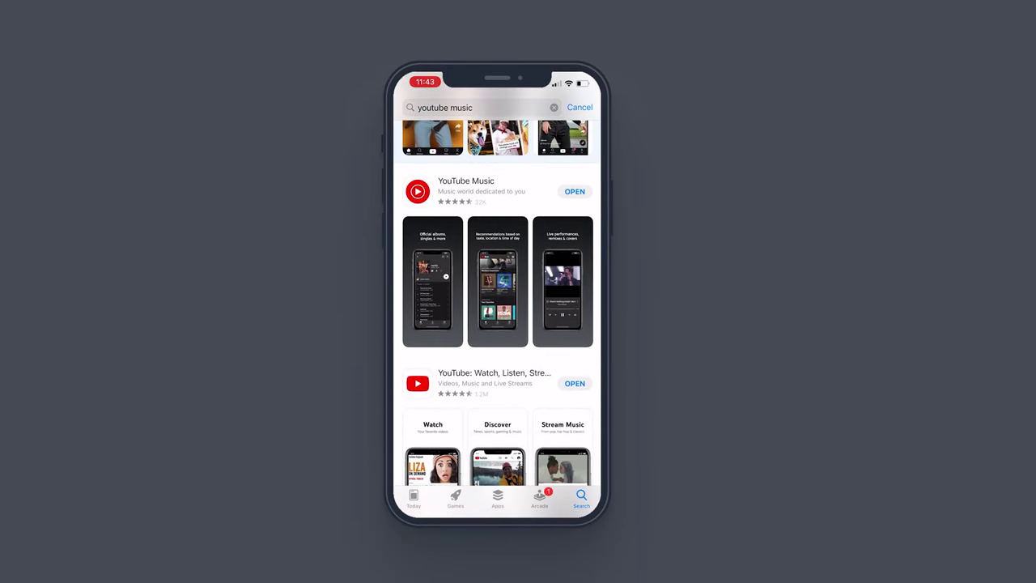
{"action": "scroll", "coordinate": [497, 308], "scroll_direction": "up", "scroll_amount": 3}
{"action": "scroll", "coordinate": [497, 308], "scroll_direction": "down", "scroll_amount": 2}
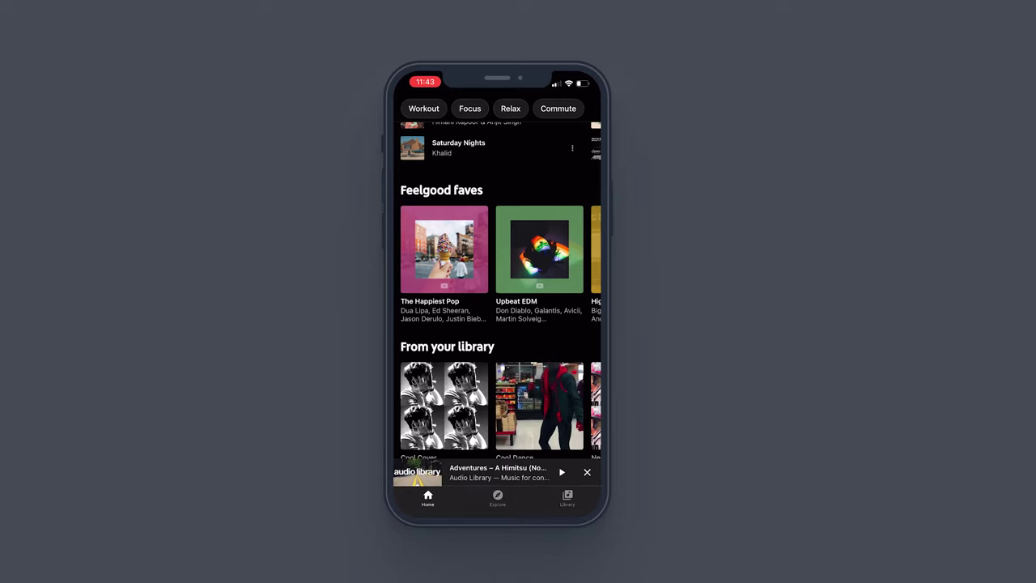
Expand the mini player to the full-screen player for 'Adventures – A Himitsu'.
{"action": "left_click", "coordinate": [498, 471]}
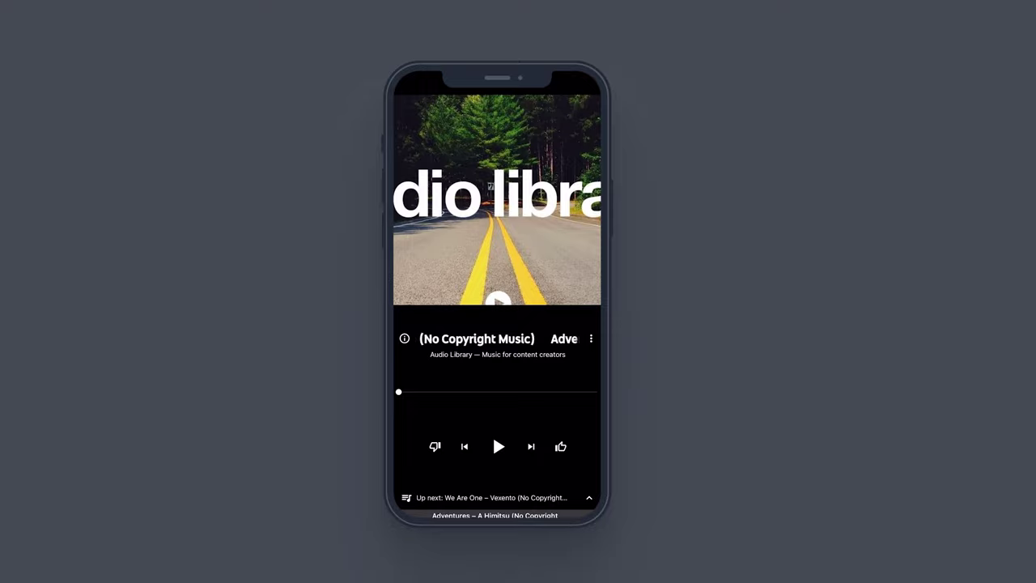